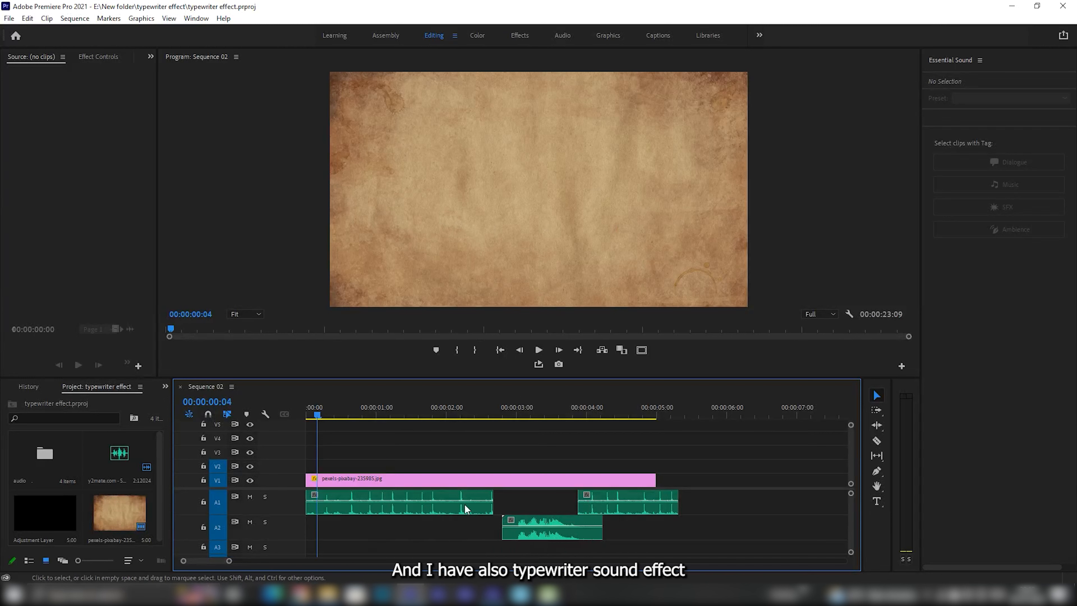
Play the sequence from the beginning to review the typewriter sound effects against the parchment background.
left_click_drag(319, 417, 274, 417)
key("space")
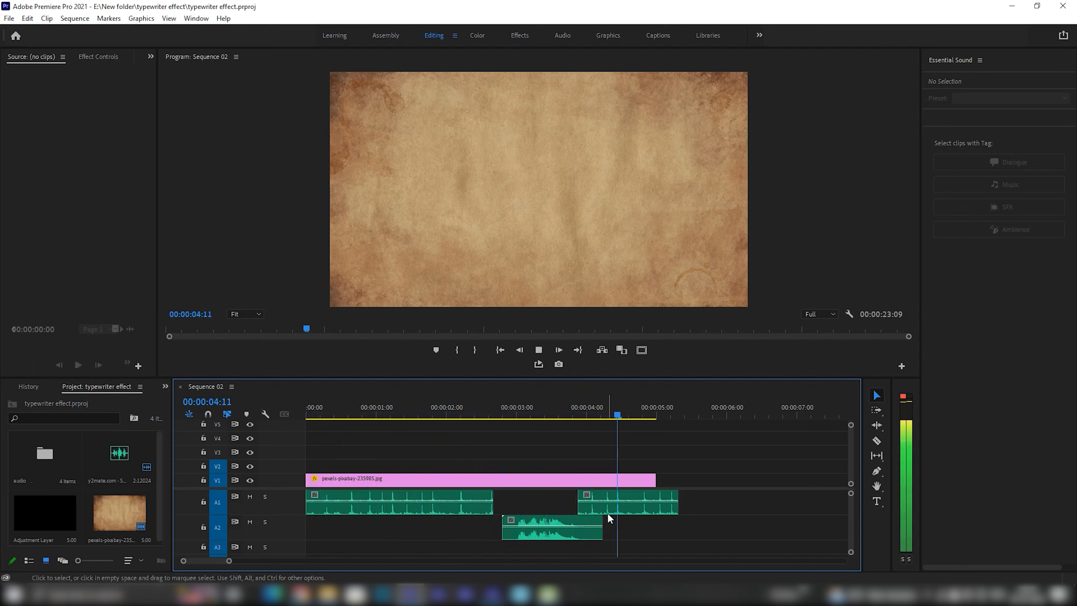
key("space")
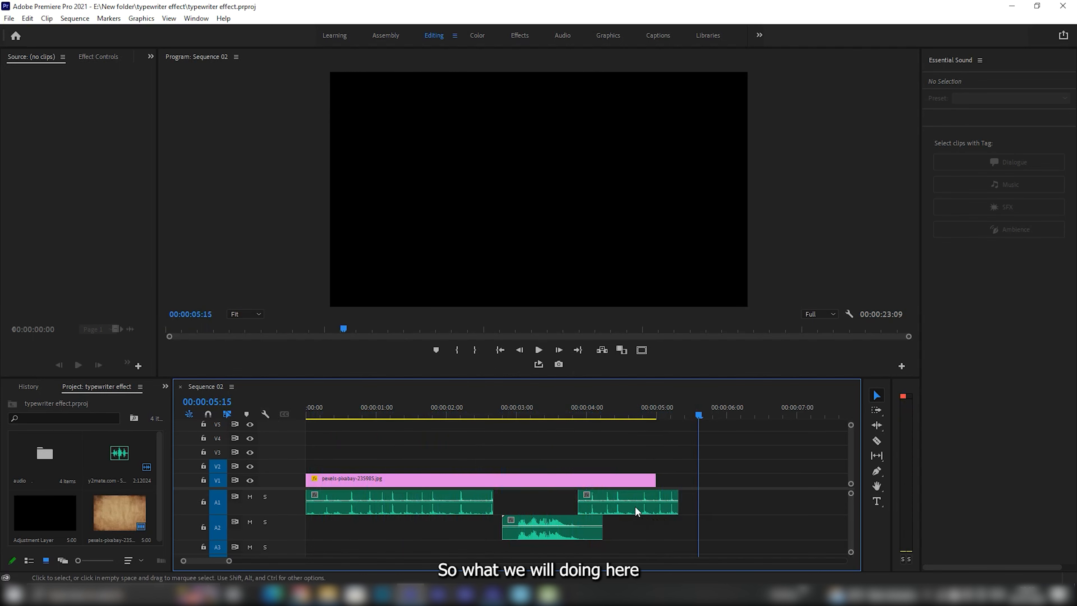
Add an empty text layer over the parchment background at 00:00:00:10 with the Type tool.
left_click_drag(370, 406, 334, 414)
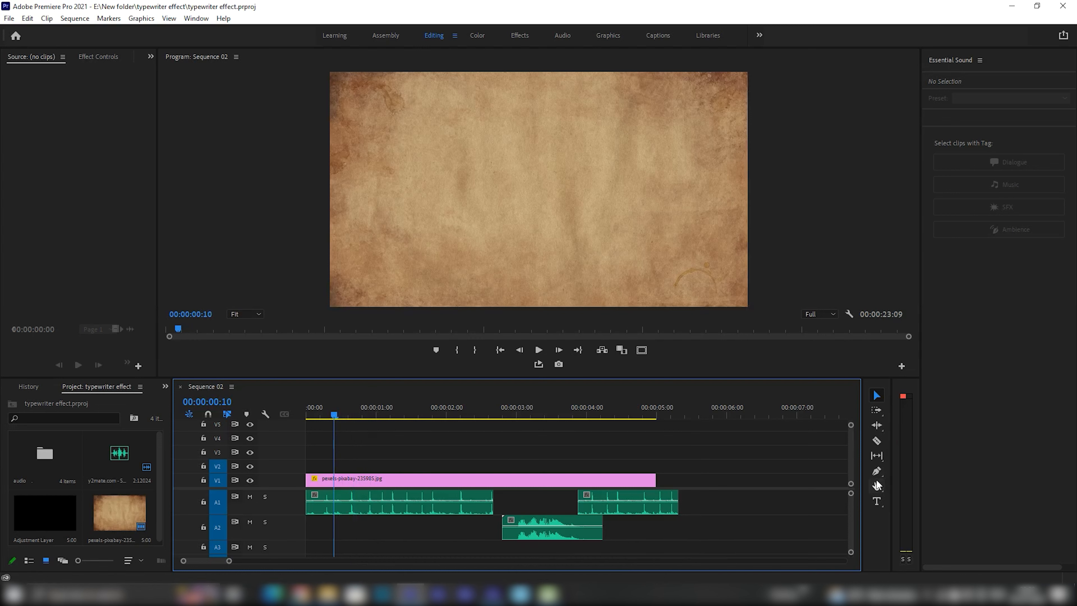
left_click(877, 507)
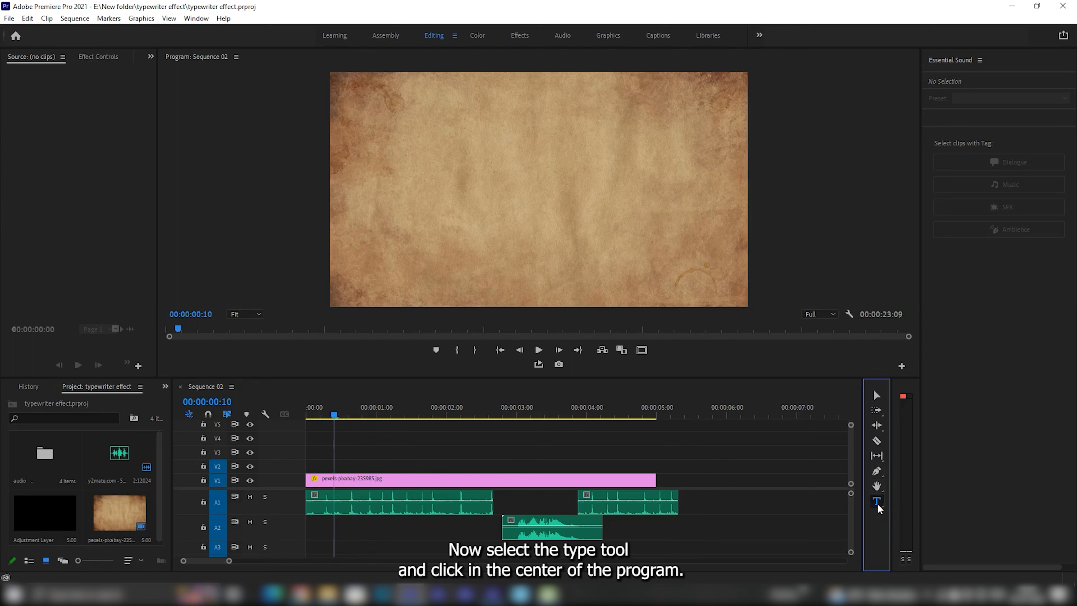
left_click(492, 181)
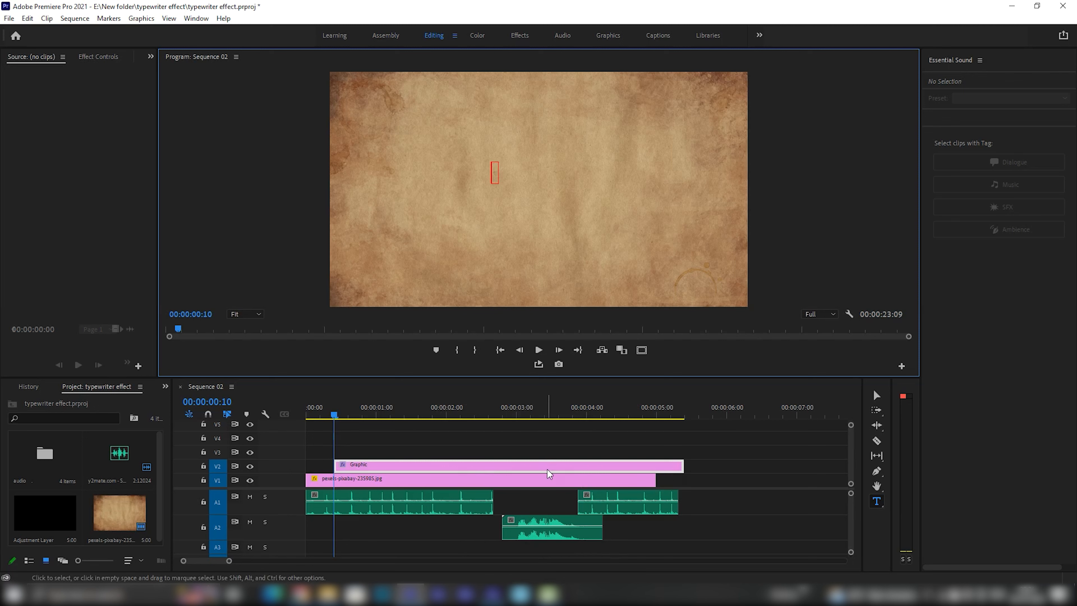
Expand the text layer's effect settings and set its font to JMH Typewriter.
left_click(99, 57)
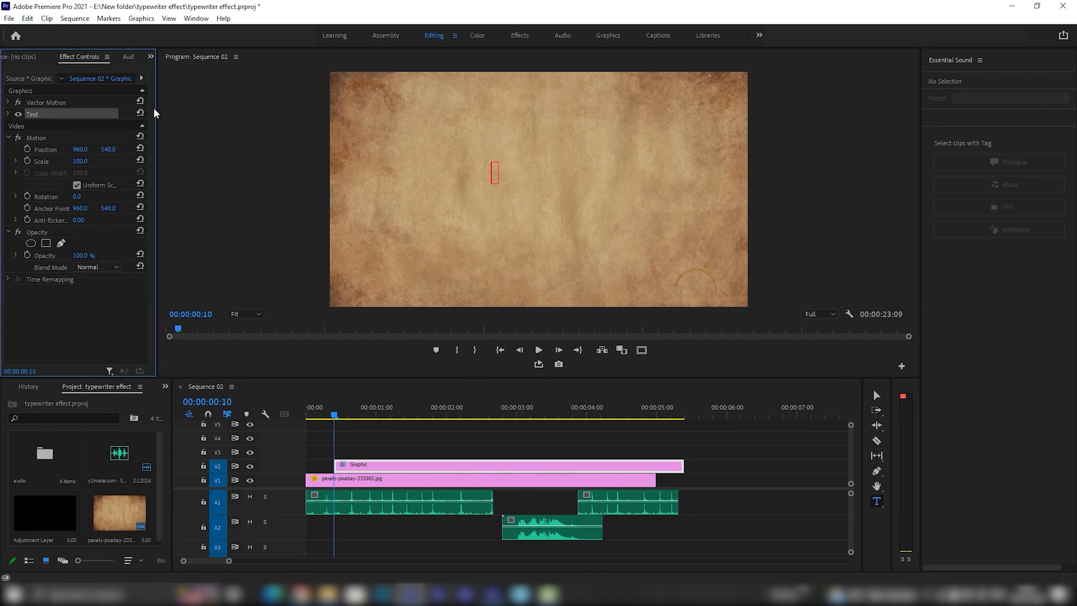
left_click_drag(188, 110, 193, 110)
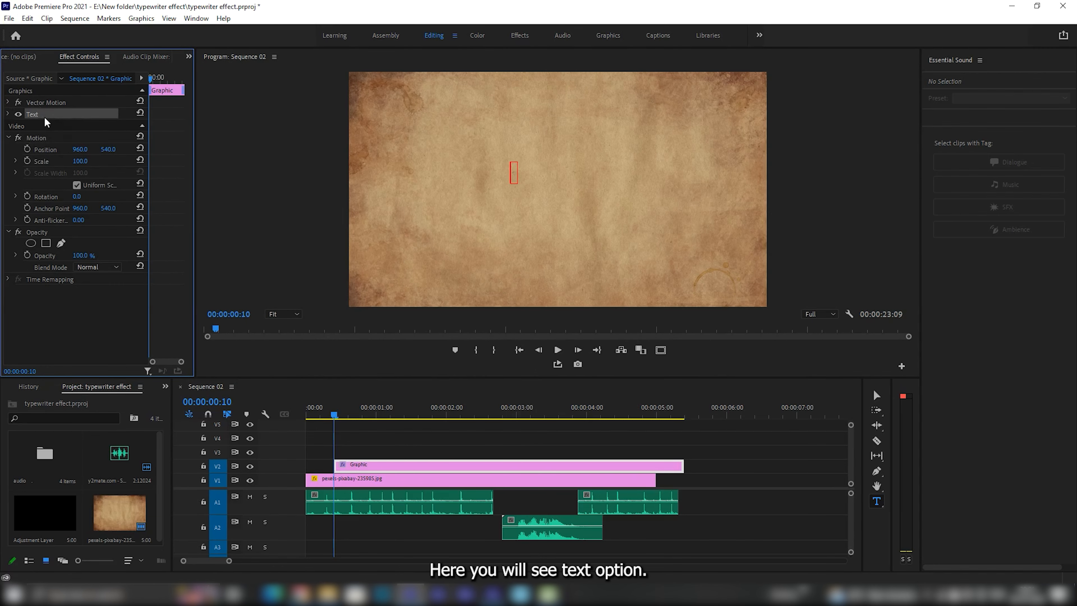
left_click(8, 114)
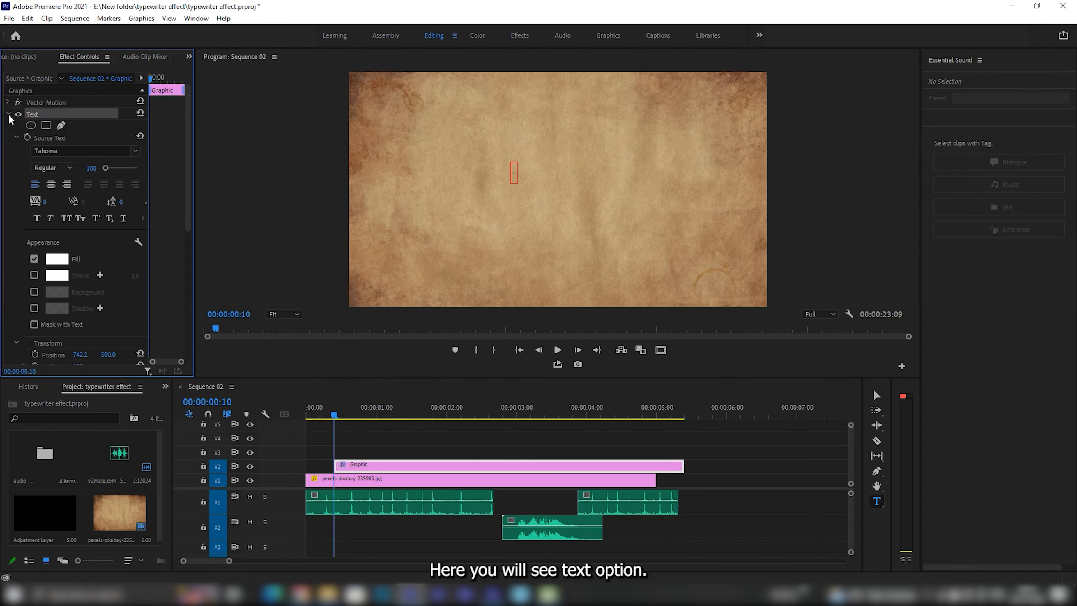
left_click(65, 150)
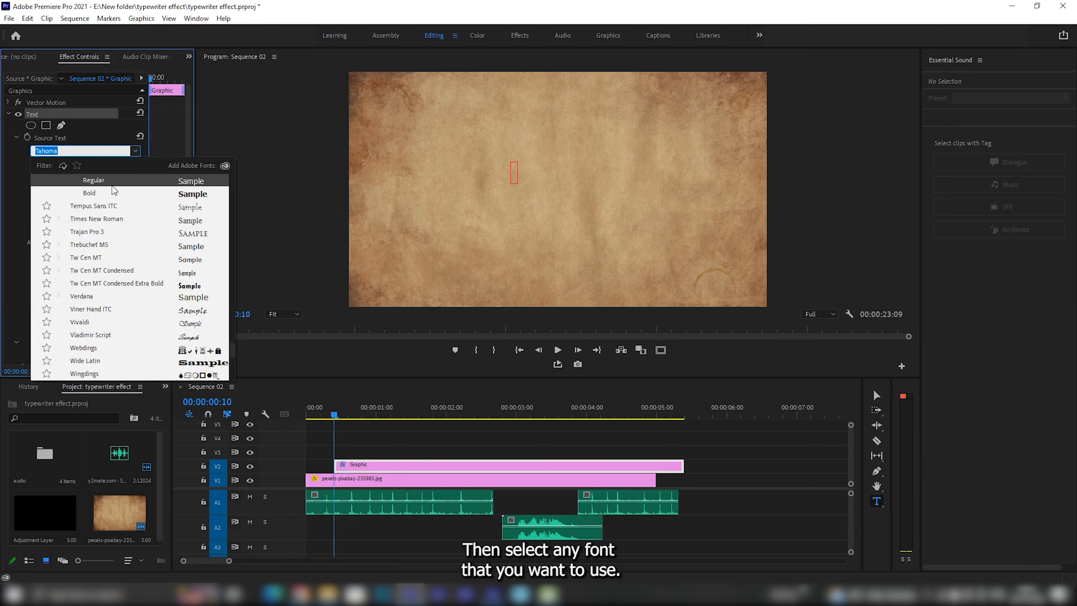
type("type")
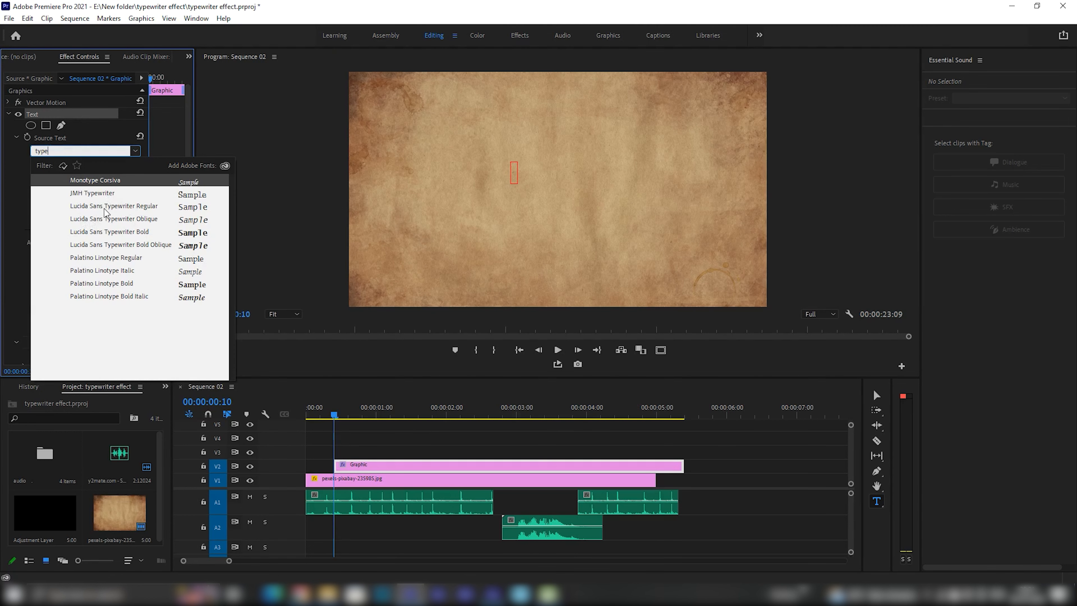
left_click(101, 194)
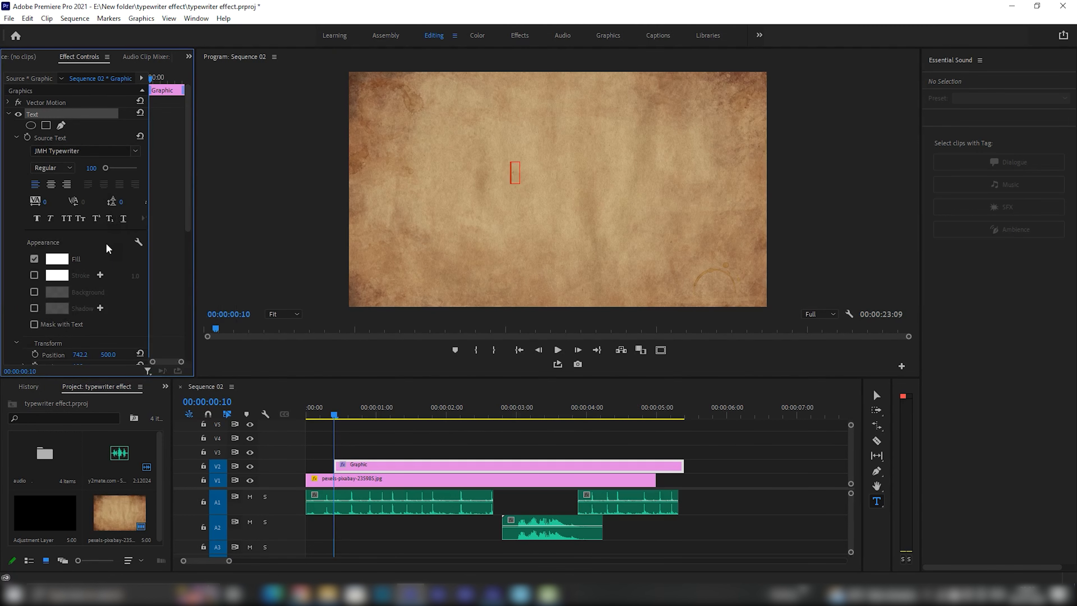
Set the text fill to black (000000) and center-align the text.
left_click(57, 259)
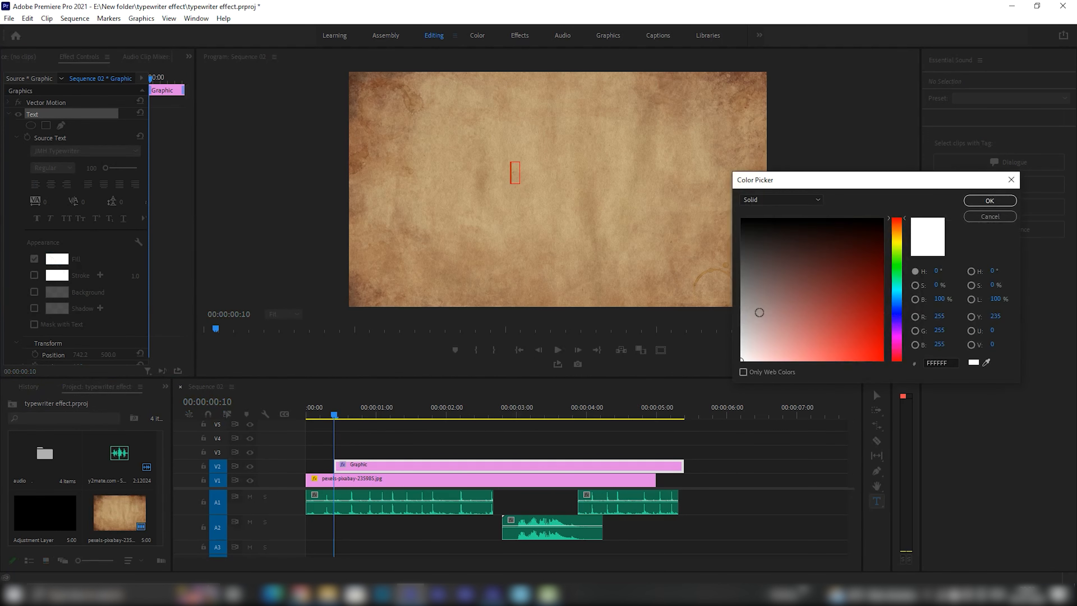
left_click(742, 219)
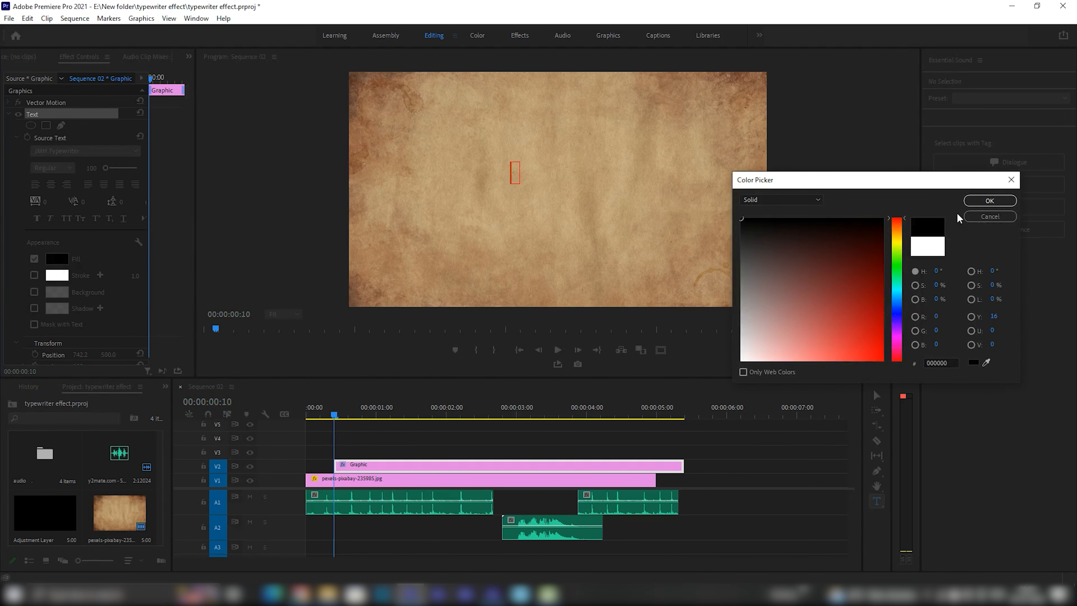
left_click(976, 202)
left_click(50, 184)
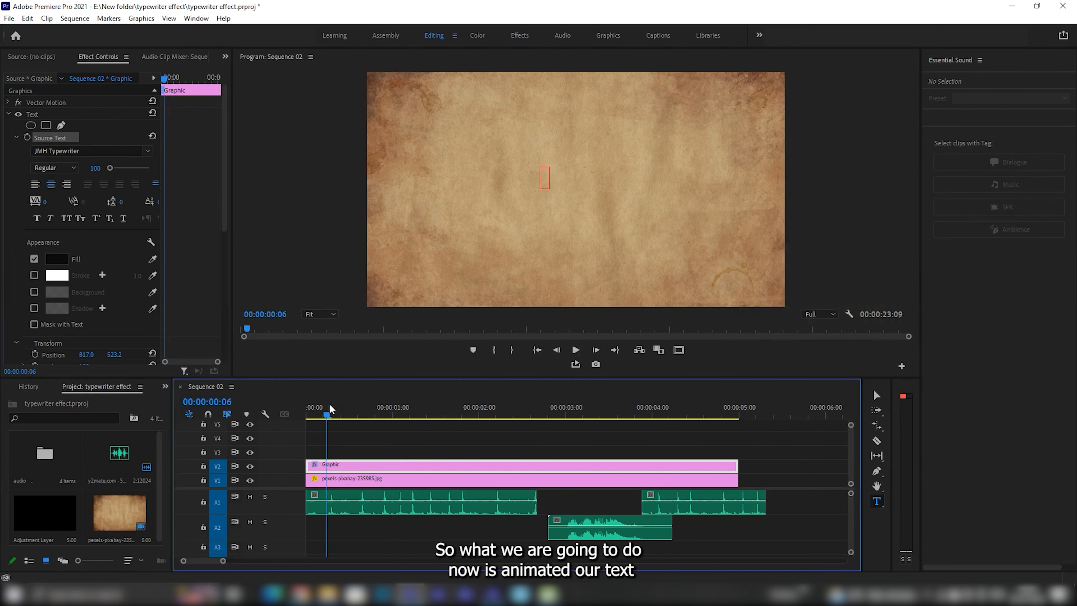
Enable Source Text keyframing at the start of the sequence and add a keyframe at 00:00:00:07.
left_click_drag(329, 404, 294, 429)
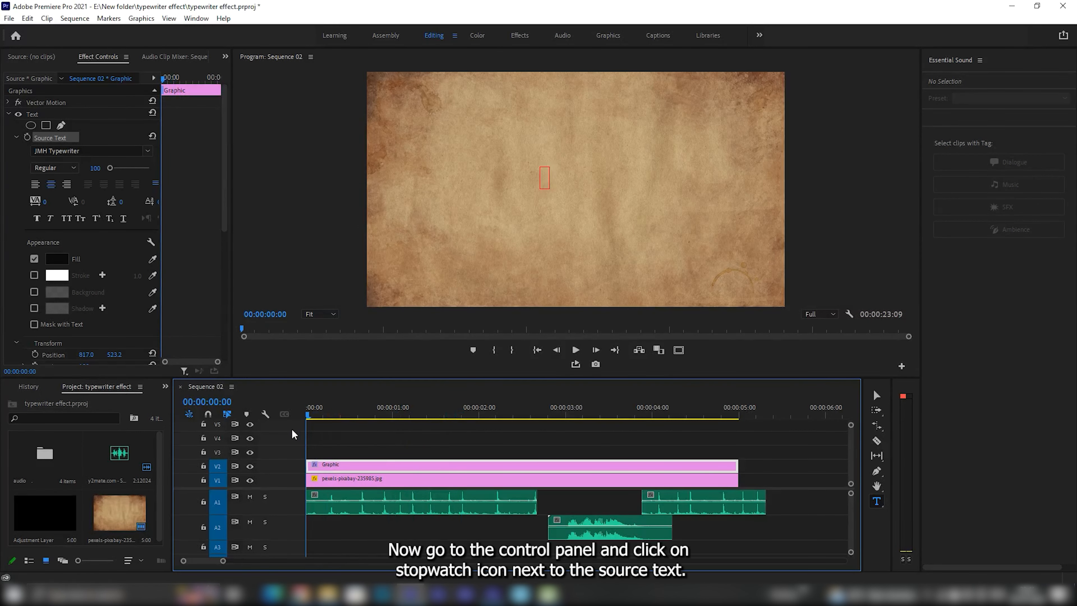
left_click(27, 138)
left_click_drag(308, 415, 331, 415)
left_click(130, 137)
With Source Text selected, enter the first letter "T" in the text box at 00:00:00:07.
left_click(53, 137)
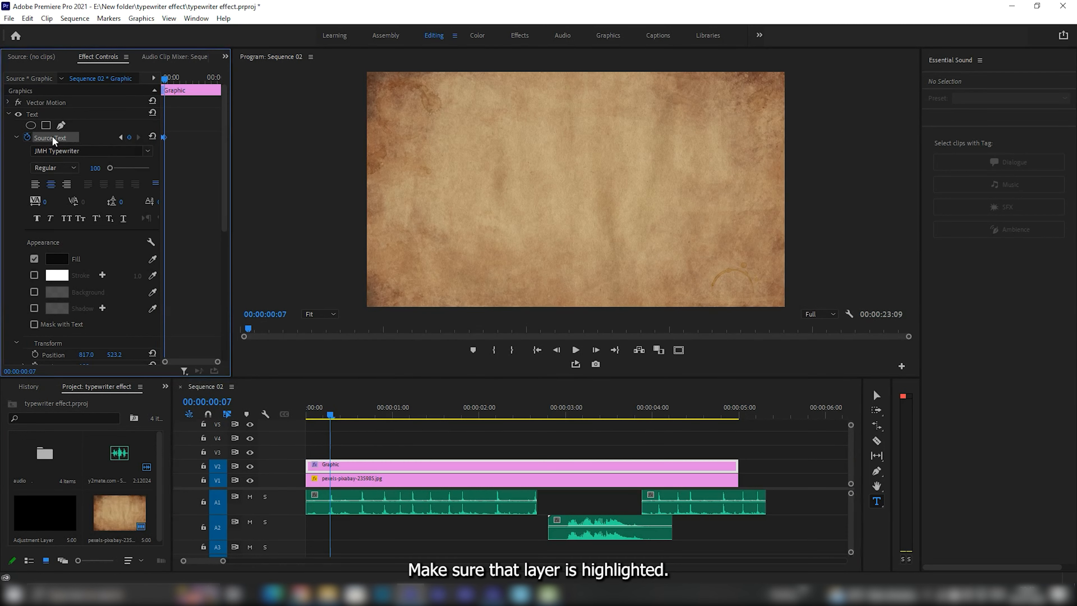
left_click(43, 115)
left_click(55, 139)
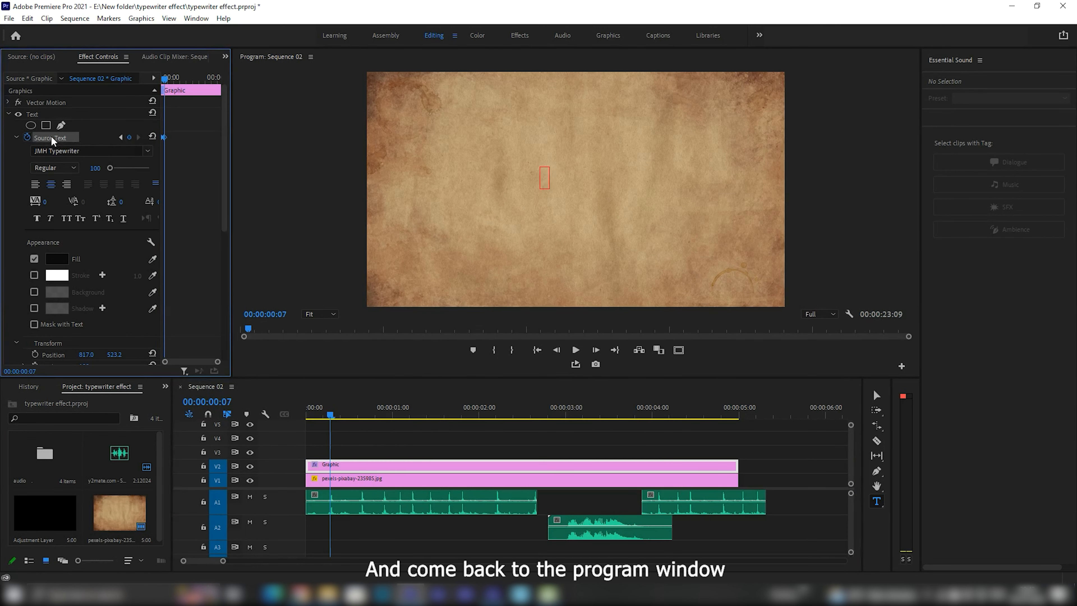
left_click(543, 179)
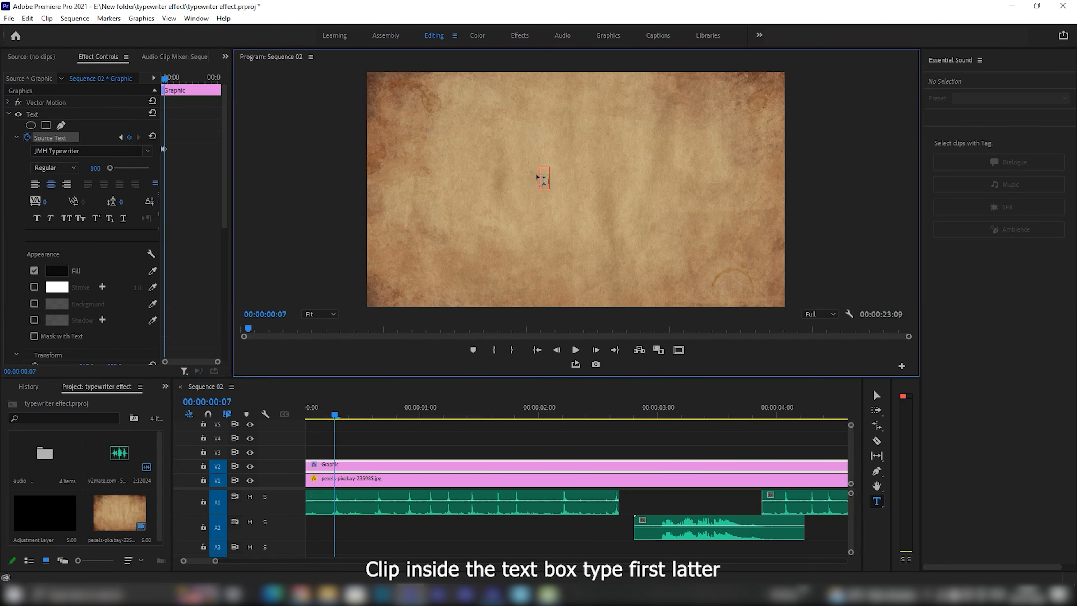
type("T")
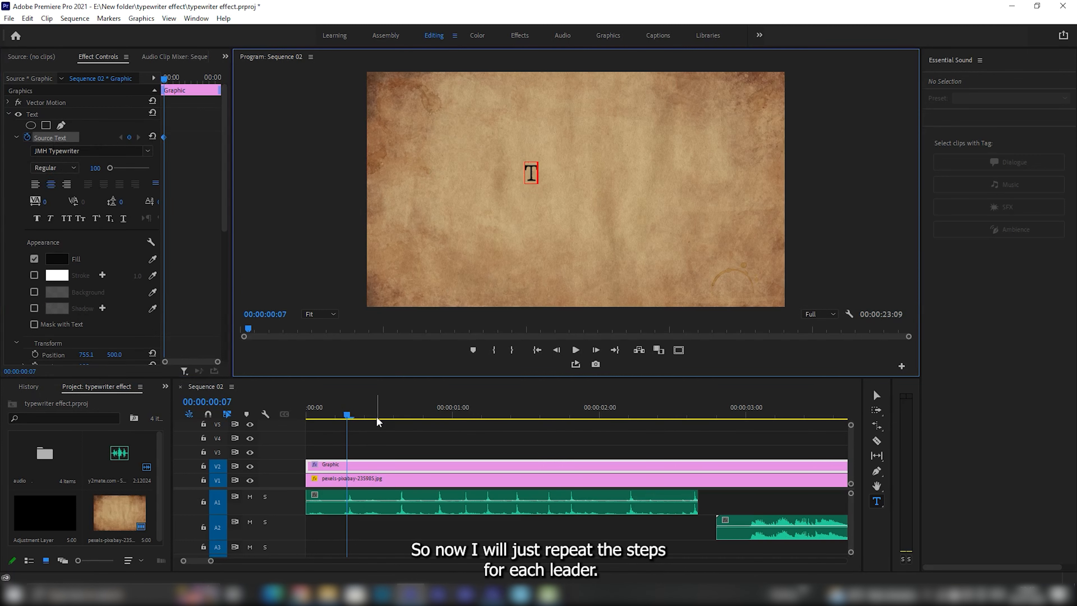
Keyframe the letters "ypewrit" one at a time on the successive typewriter sound peaks, starting with "y" at 00:00:00:16.
left_click_drag(378, 422, 399, 419)
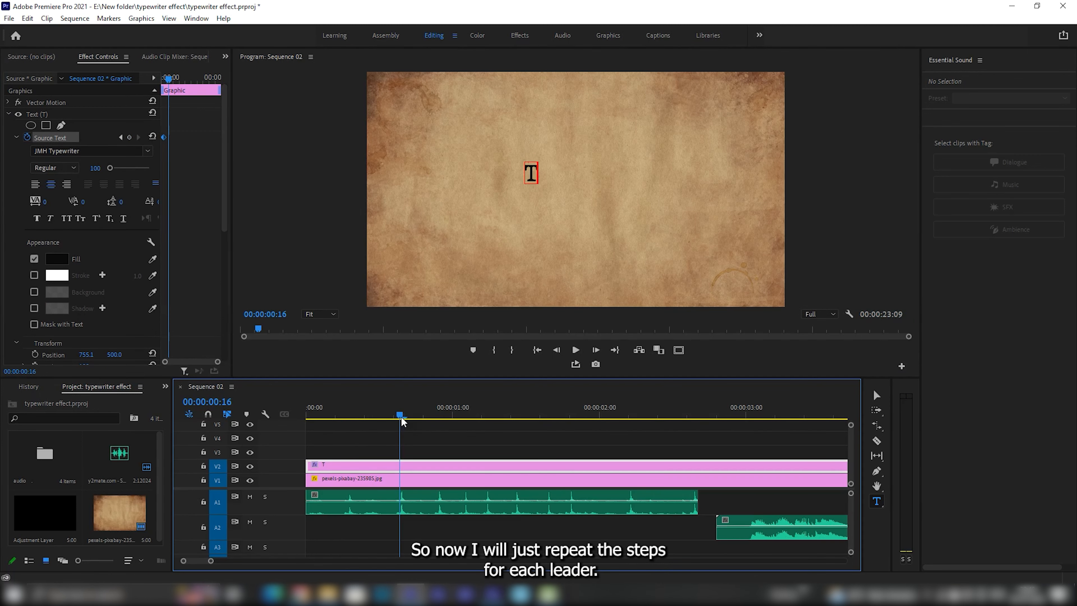
left_click(535, 170)
type("y")
left_click(439, 414)
left_click(543, 171)
type("pewrit")
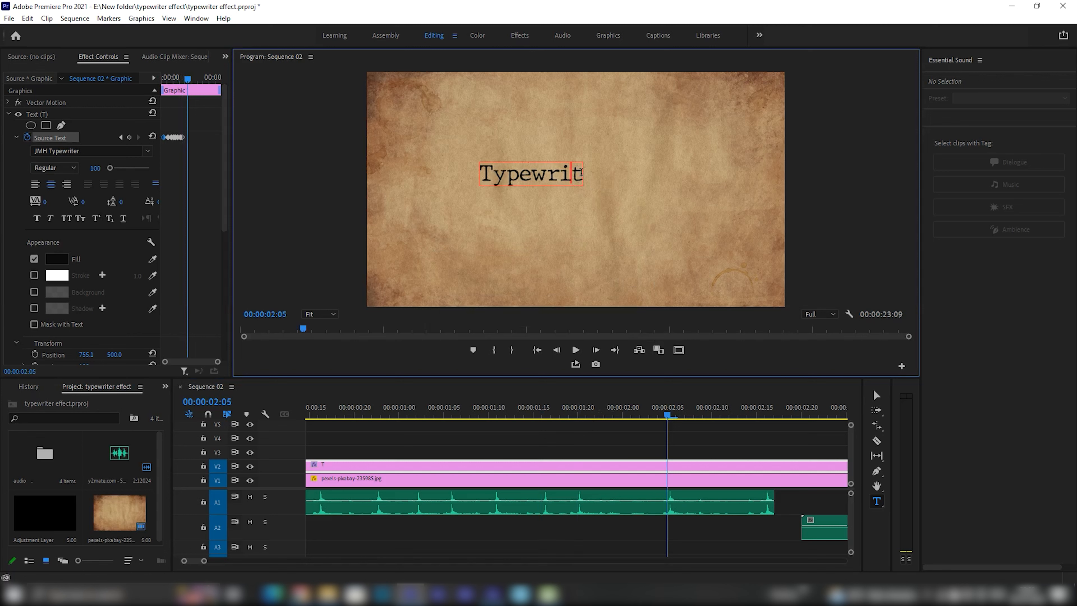
Complete the word "Typewriter" with "e" at 00:00:02:05 and "r" at 00:00:02:16, and start a second text line.
type("e")
left_click(766, 411)
left_click(586, 171)
type("r")
key("Return")
Keyframe "E" on the second text line at 00:00:04:02 and "f" on the following sound peak.
scroll(622, 452, "down", 5)
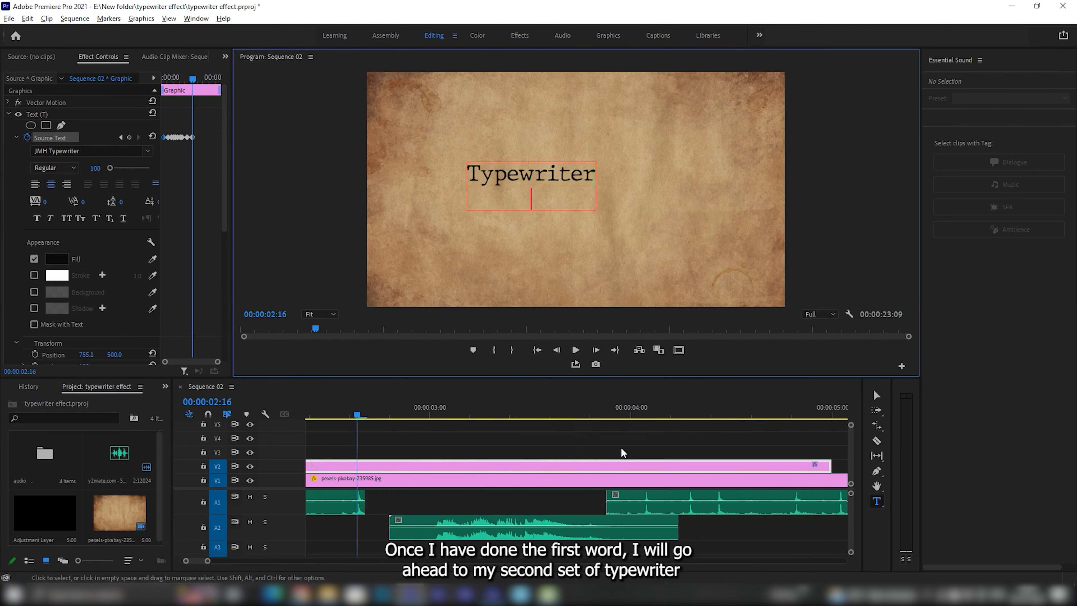
scroll(623, 445, "down", 2)
left_click_drag(627, 413, 642, 413)
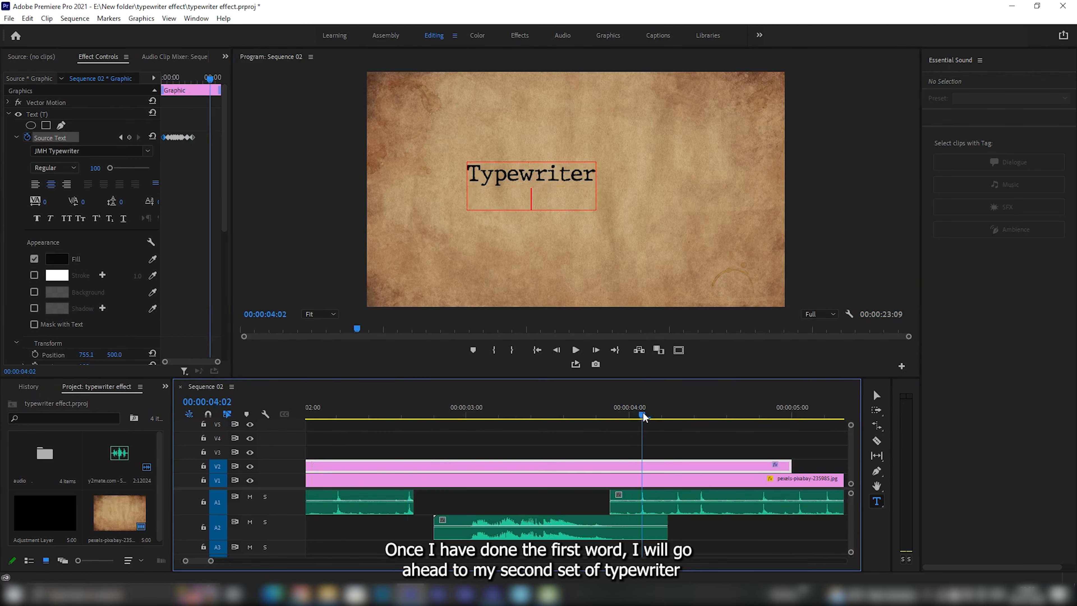
scroll(642, 414, "up", 3)
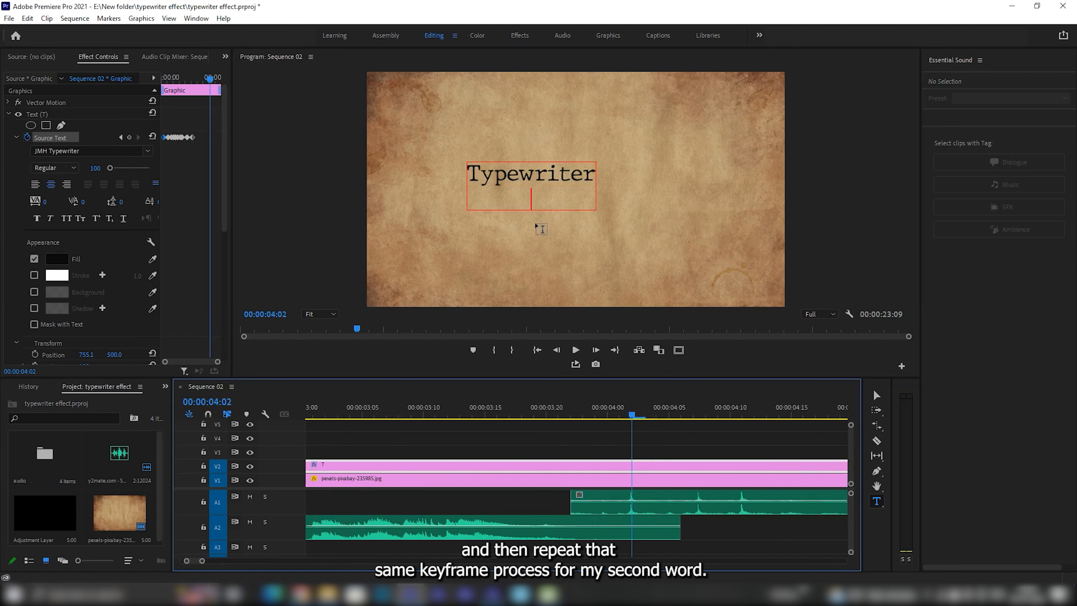
left_click(533, 199)
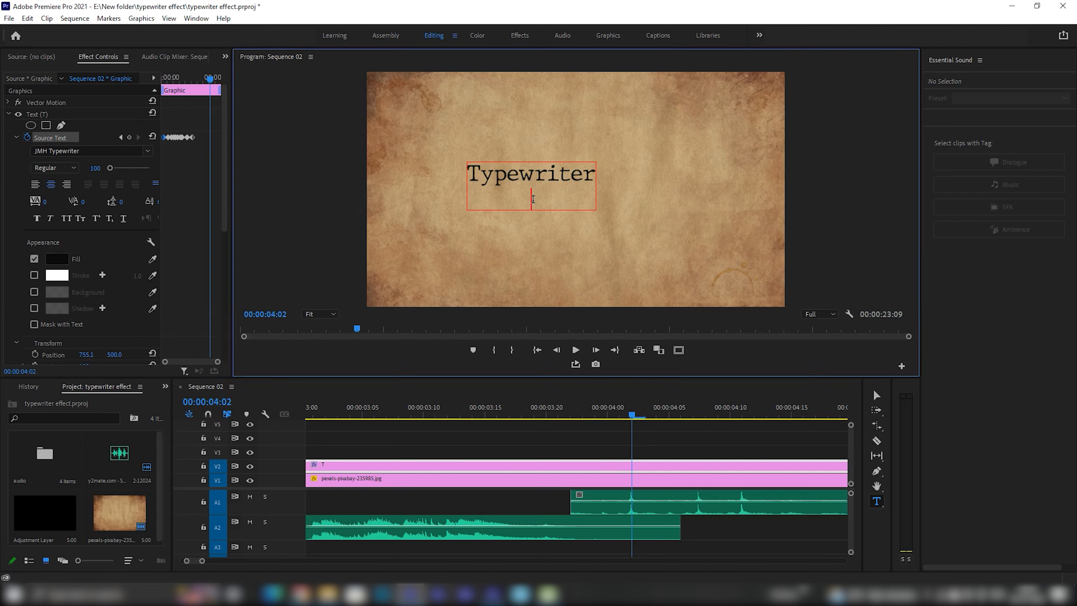
type("E")
left_click(693, 413)
left_click(542, 199)
type("f")
Add the next letters "f" and "e" to the second line on their matching sound peaks.
scroll(558, 445, "down", 3)
left_click(557, 414)
type("f")
left_click(672, 415)
left_click(546, 200)
type("e")
Extend the text clip to cover the last typewriter sounds and finish the word "Effect" with "ct".
left_click(740, 416)
left_click_drag(726, 466, 825, 466)
left_click(172, 163)
left_click(44, 115)
left_click(557, 201)
type("ct")
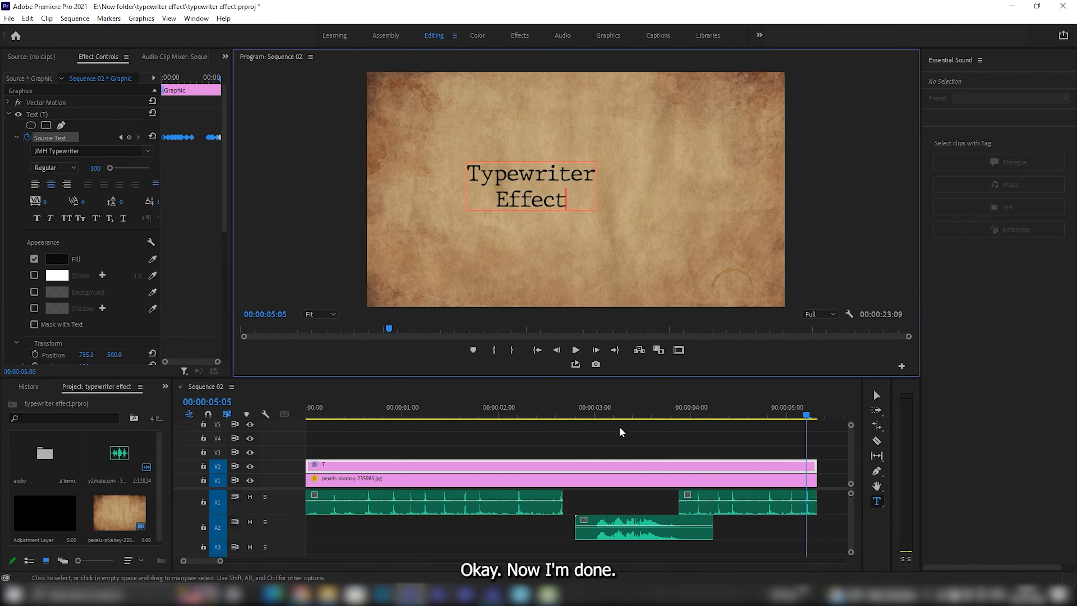
Play the sequence from the start to check the letter timing against the typewriter sounds.
scroll(627, 450, "down", 3)
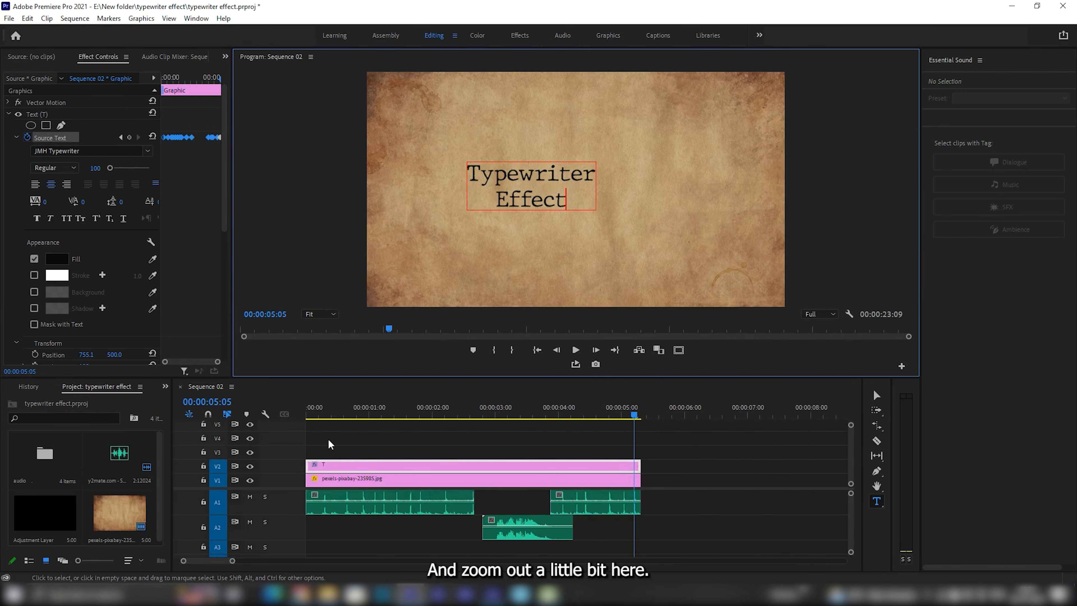
left_click(299, 415)
key("space")
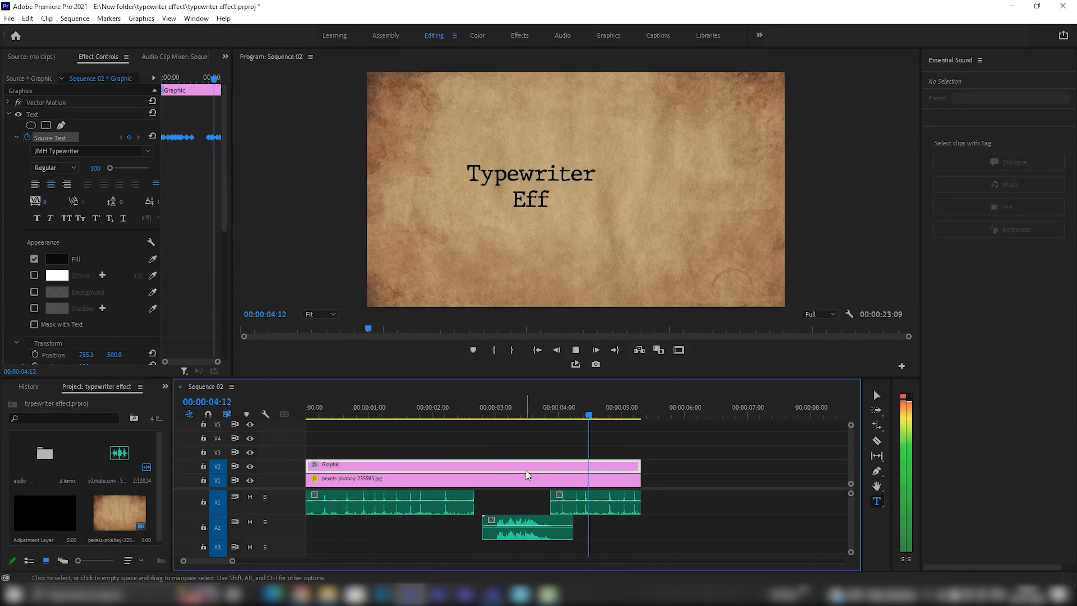
Left-align the text at 00:00:01:09 and switch back to the Selection tool.
left_click_drag(488, 416, 391, 419)
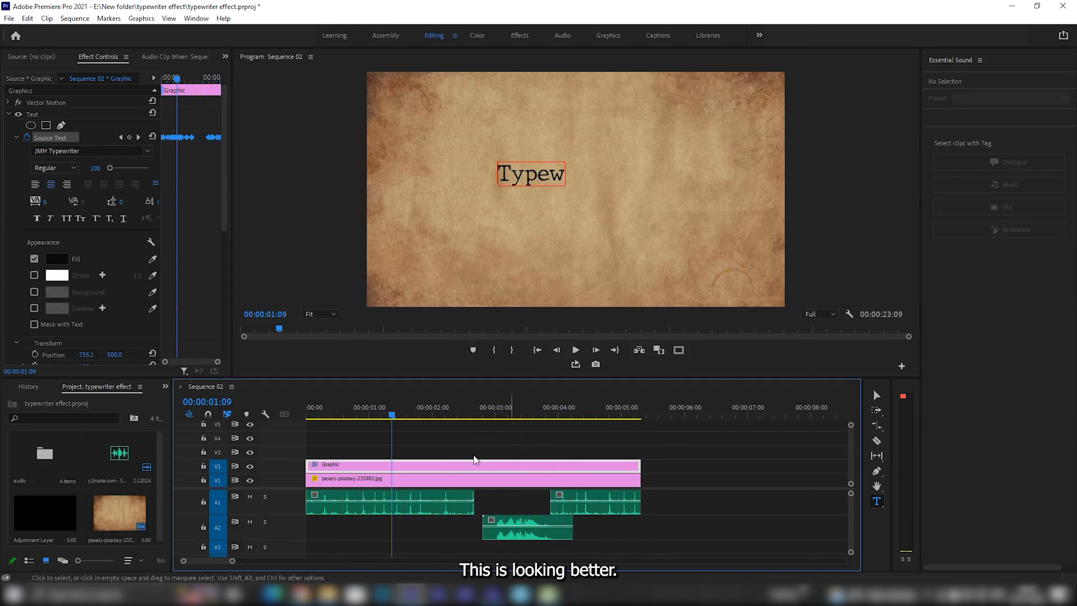
left_click(347, 473)
left_click(35, 184)
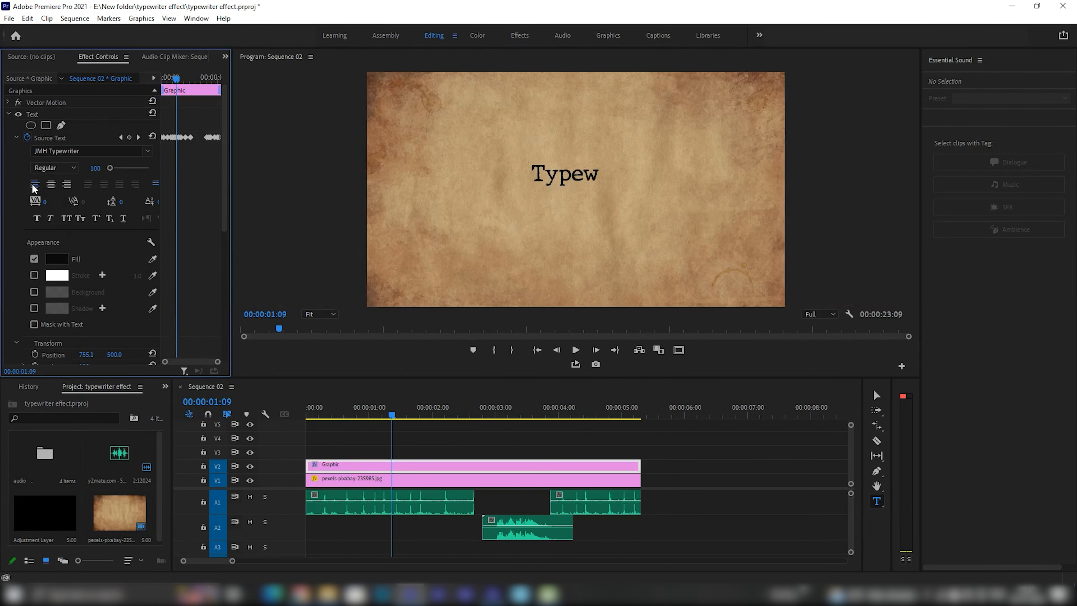
key("v")
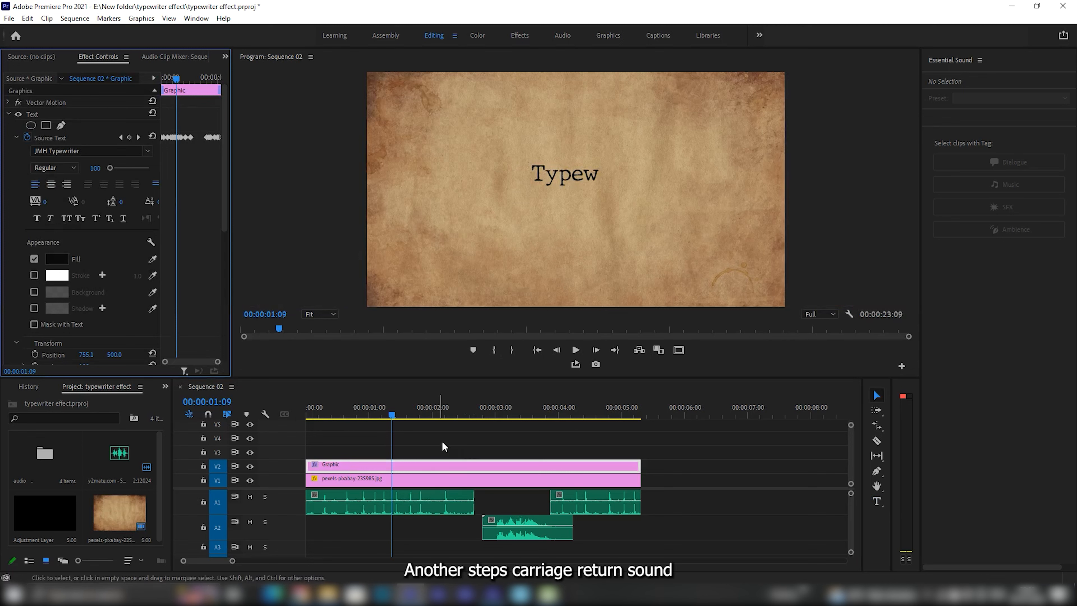
Listen to the start of the carriage return sound and place the playhead at 00:00:03:01.
left_click(477, 415)
key("space")
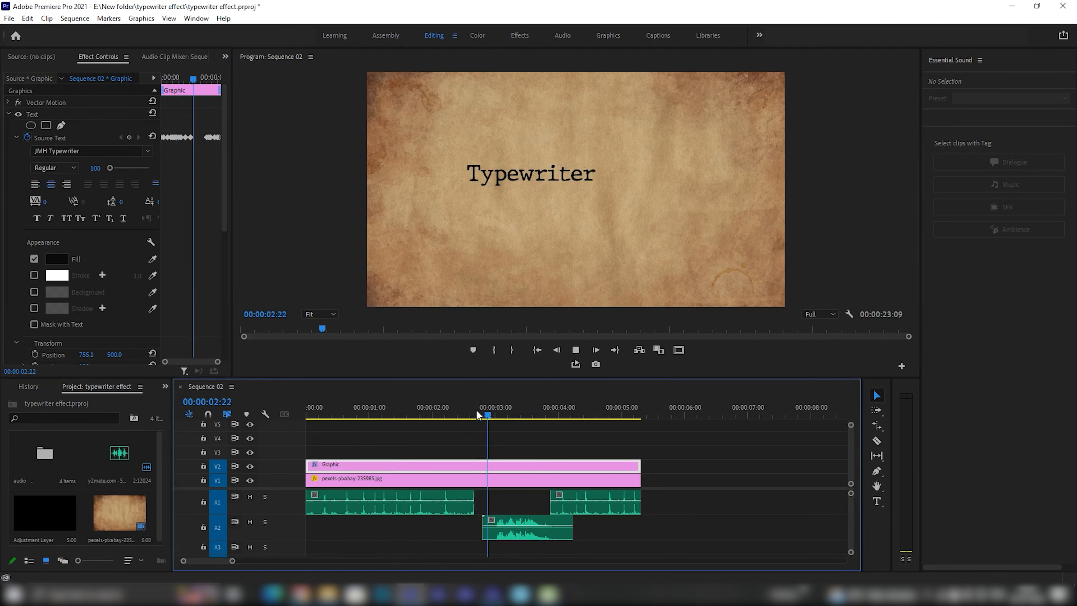
left_click(498, 414)
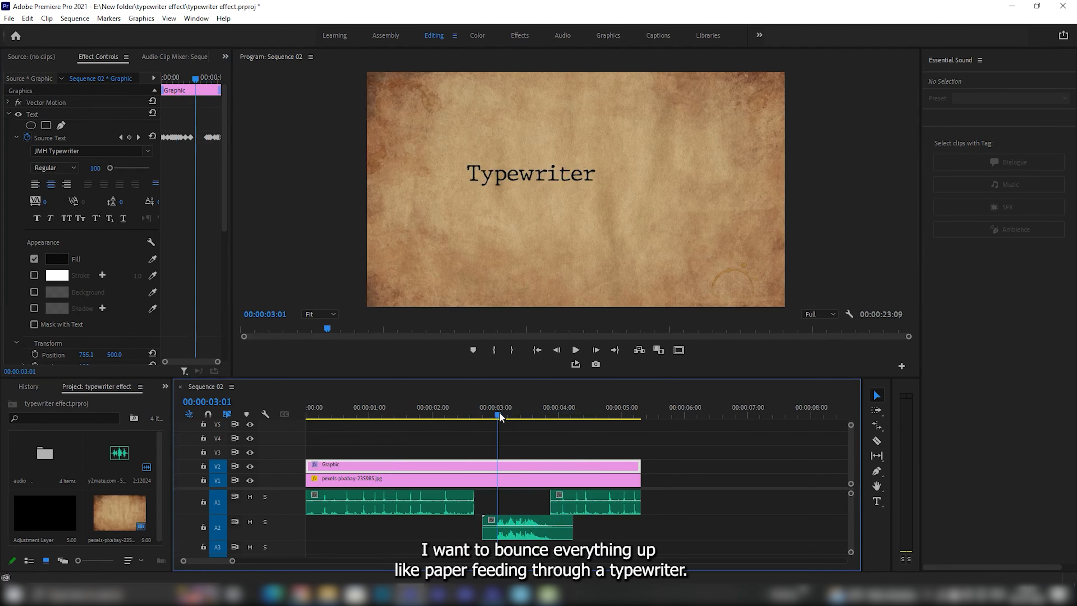
Find the Transform video effect, apply it to the text graphic clip, and enable Position keyframing at 00:00:03:01.
key("shift+7")
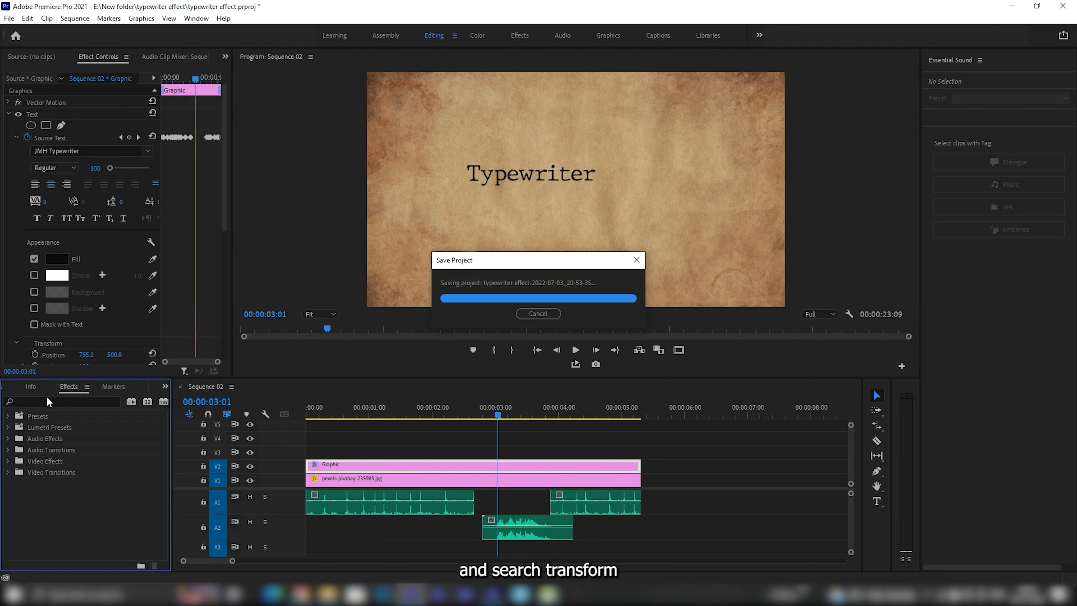
left_click(39, 400)
type("transform")
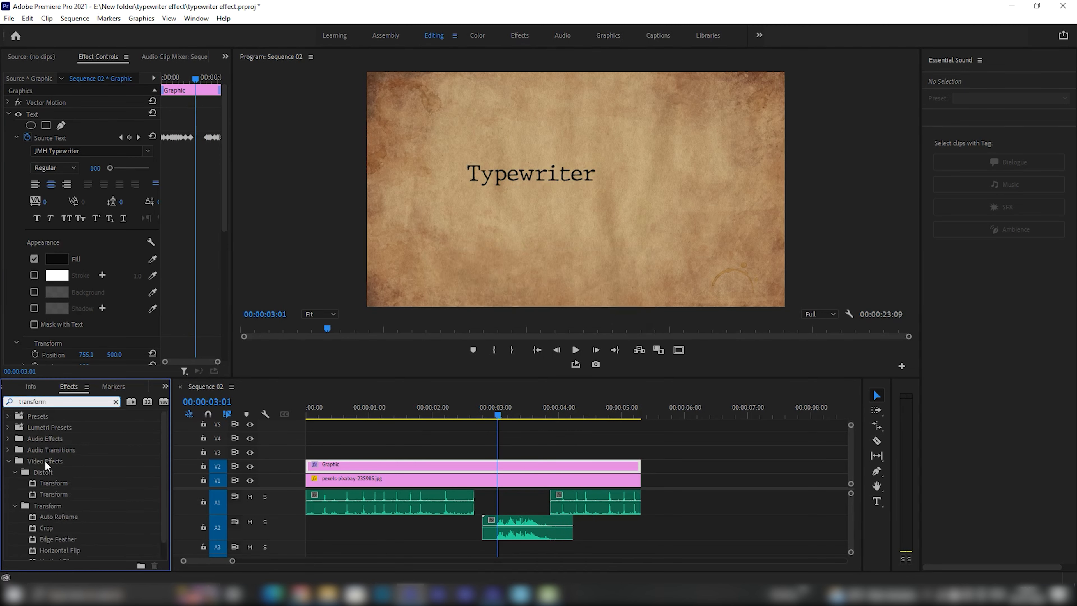
scroll(46, 466, "down", 1)
left_click_drag(61, 476, 424, 466)
left_click(27, 149)
Advance ten frames to 00:00:03:11 and keyframe the Transform effect's vertical Position at 400 to slide the text up.
scroll(504, 503, "up", 4)
left_click(492, 412)
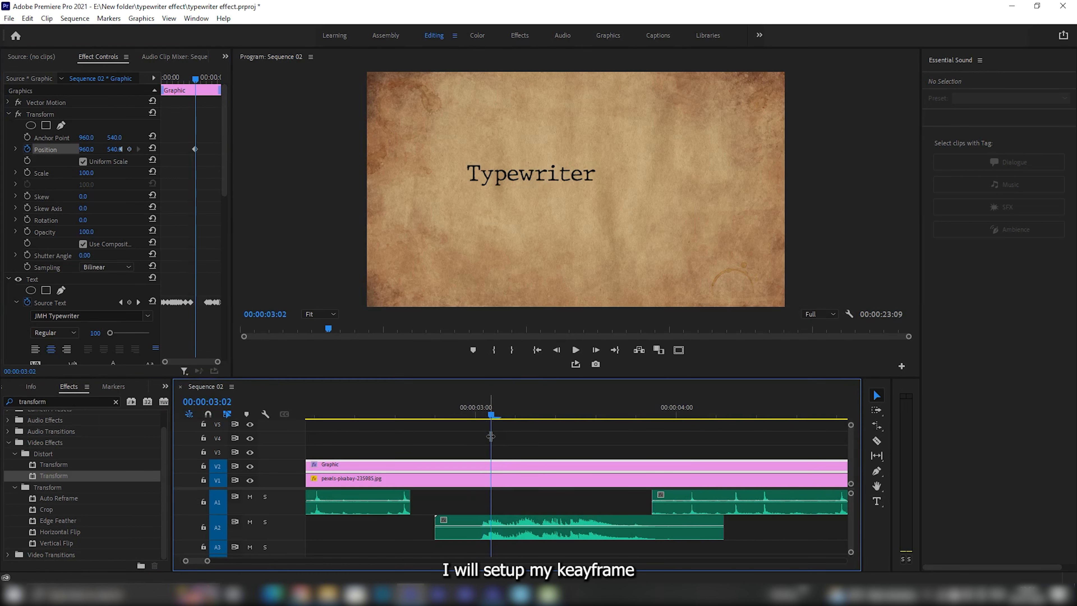
scroll(540, 502, "up", 1)
scroll(542, 504, "down", 2)
left_click(379, 417)
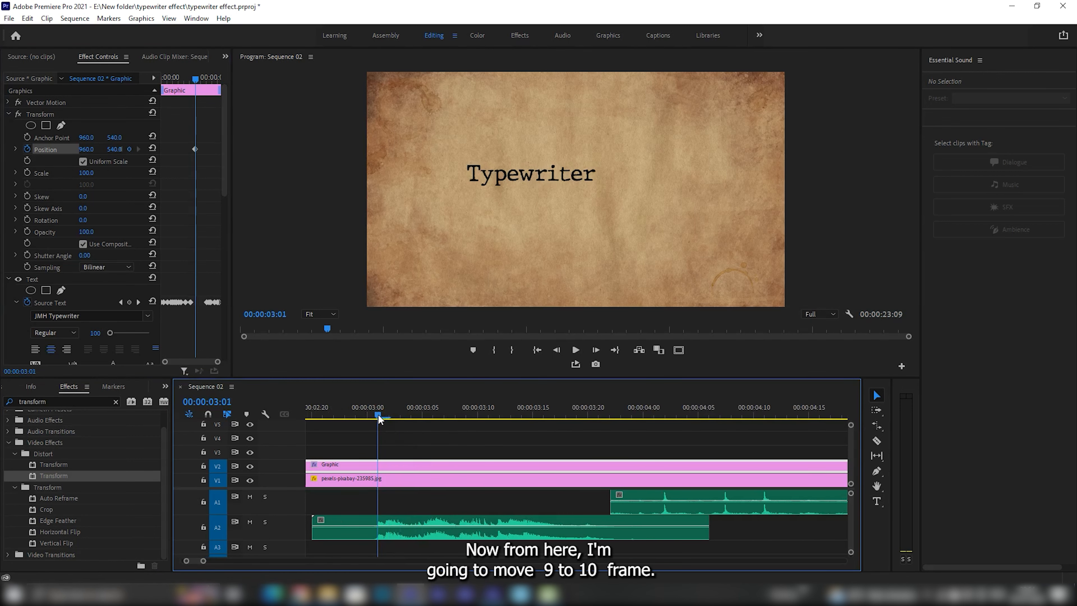
left_click_drag(379, 418, 490, 431)
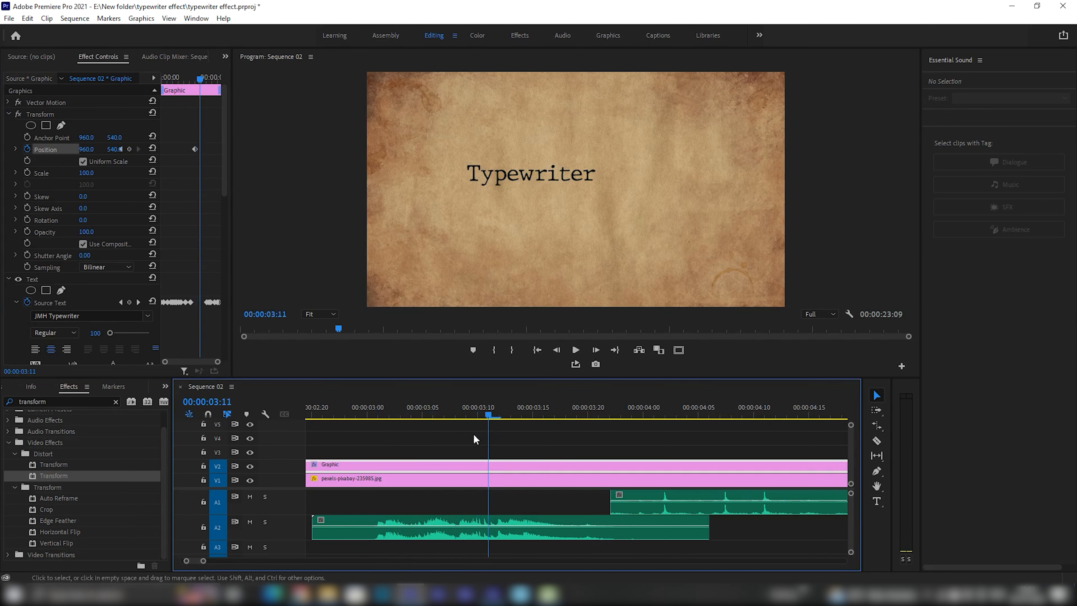
left_click_drag(232, 212, 291, 212)
left_click_drag(278, 362, 263, 362)
left_click(171, 149)
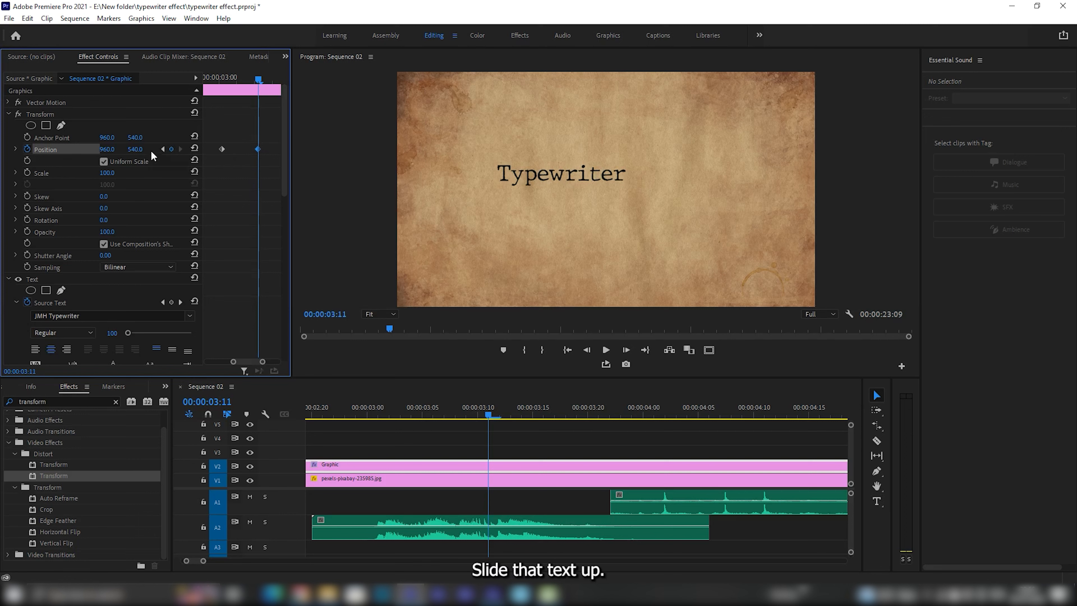
left_click_drag(136, 150, 76, 151)
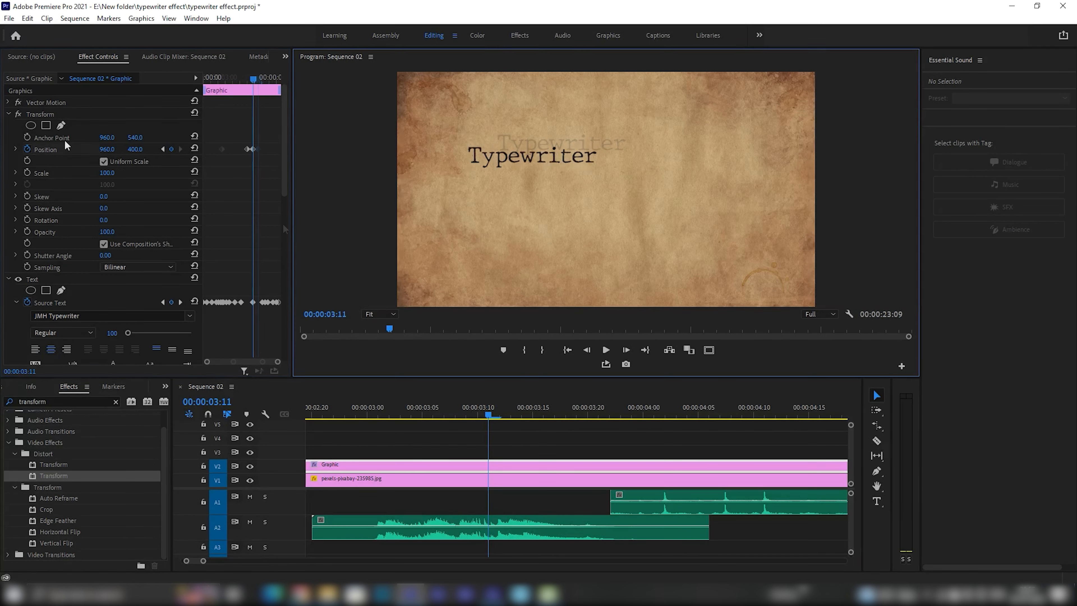
Select the text layer and reposition it nearer the horizontal centre of the frame, slightly lower than before.
left_click(39, 280)
left_click_drag(550, 192, 589, 195)
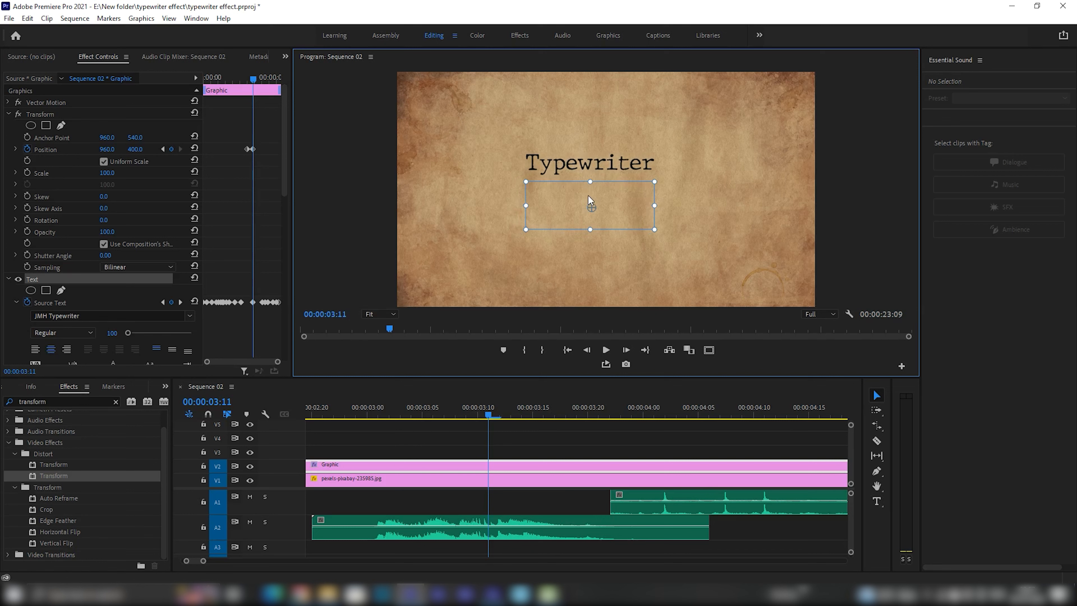
left_click(488, 472)
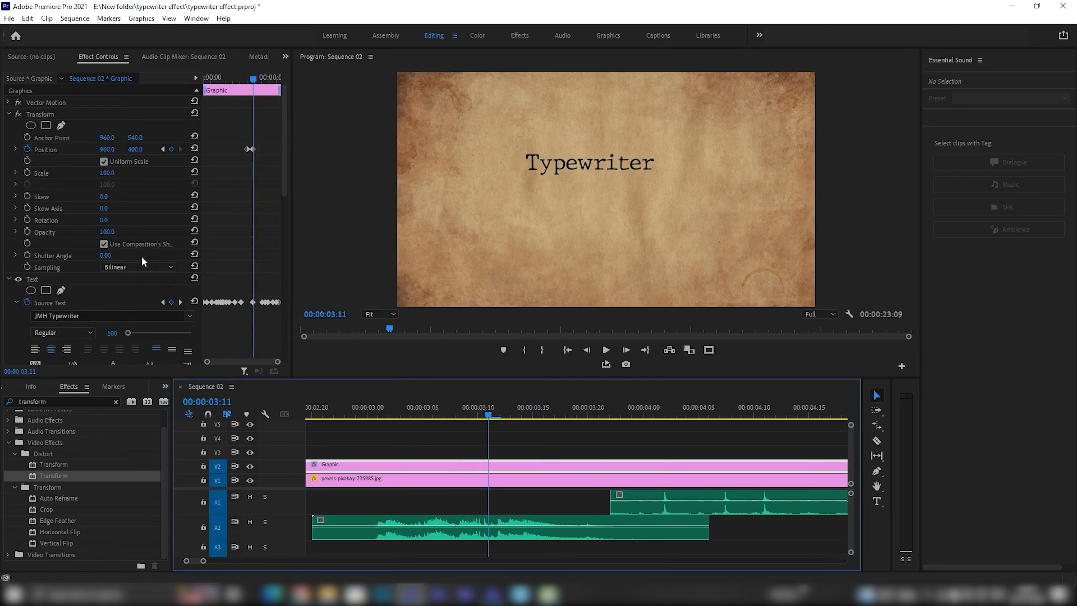
Play the carriage return section to check the text's upward slide against the sound.
left_click_drag(278, 362, 261, 367)
left_click(367, 413)
key("space")
left_click_drag(364, 414, 542, 410)
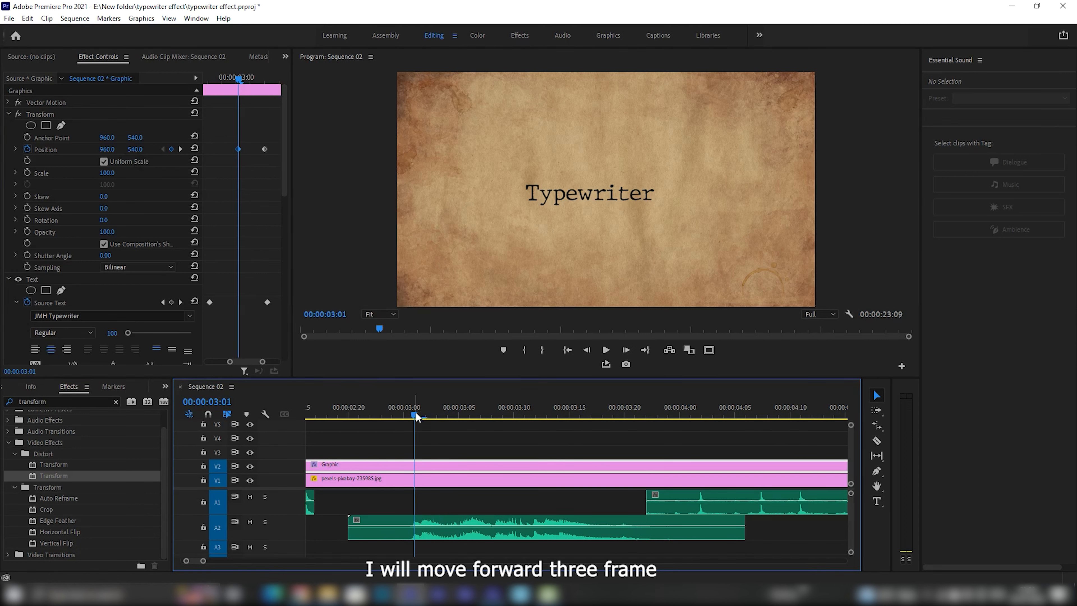
Move three frames past the first Position keyframe to 00:00:03:04 and set the Transform's vertical Position to 590.
left_click_drag(416, 412, 445, 426)
left_click(141, 150)
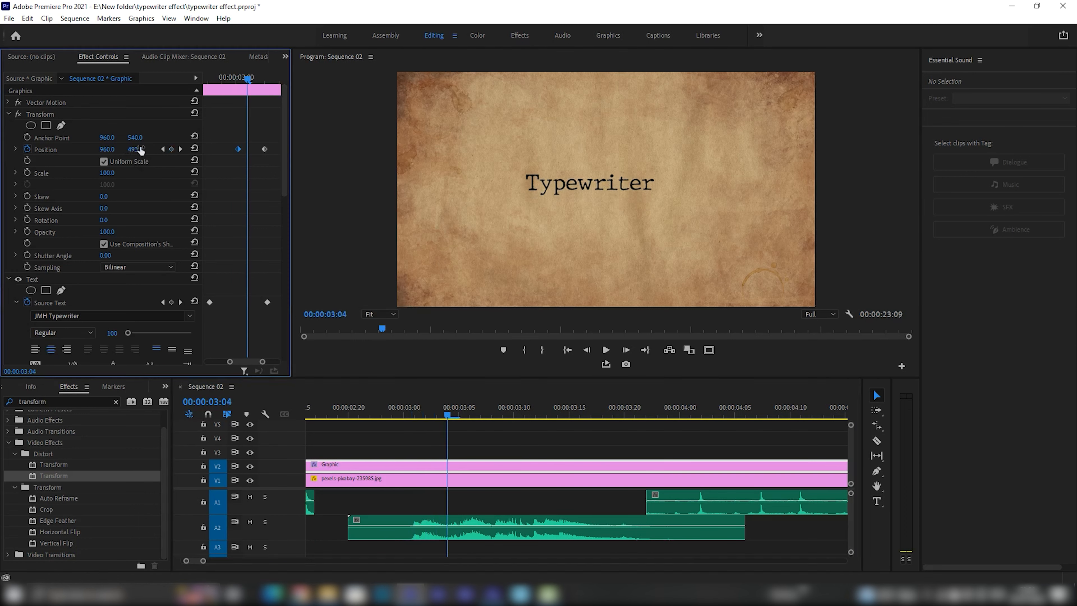
type("590")
key("Return")
Check the last Position keyframe, move back about three frames from it, and set the Transform's vertical Position to 350.
left_click_drag(449, 416, 520, 427)
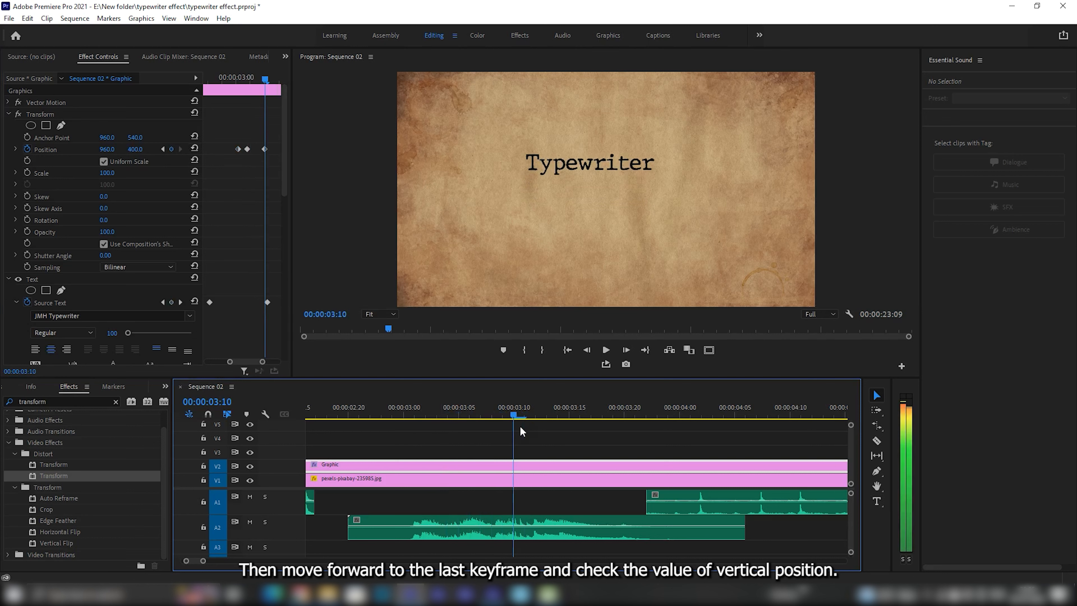
left_click(264, 149)
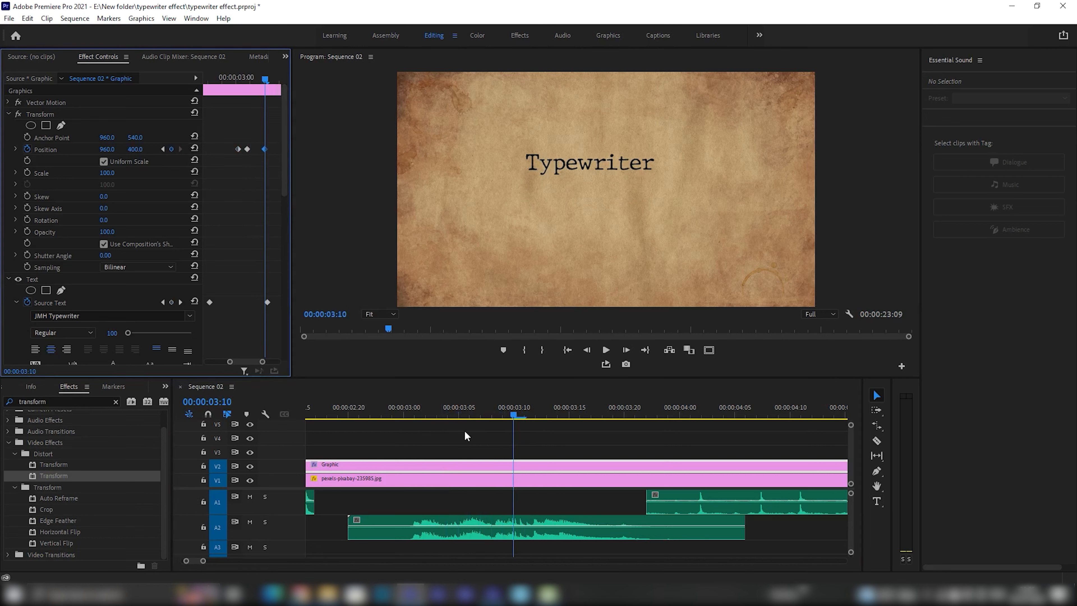
left_click(504, 417)
left_click_drag(499, 417, 482, 417)
left_click(135, 149)
type("350")
key("Return")
Play back the paper-feed bounce and return the playhead to the first Position keyframe at 00:00:03:01.
left_click(383, 416)
key("space")
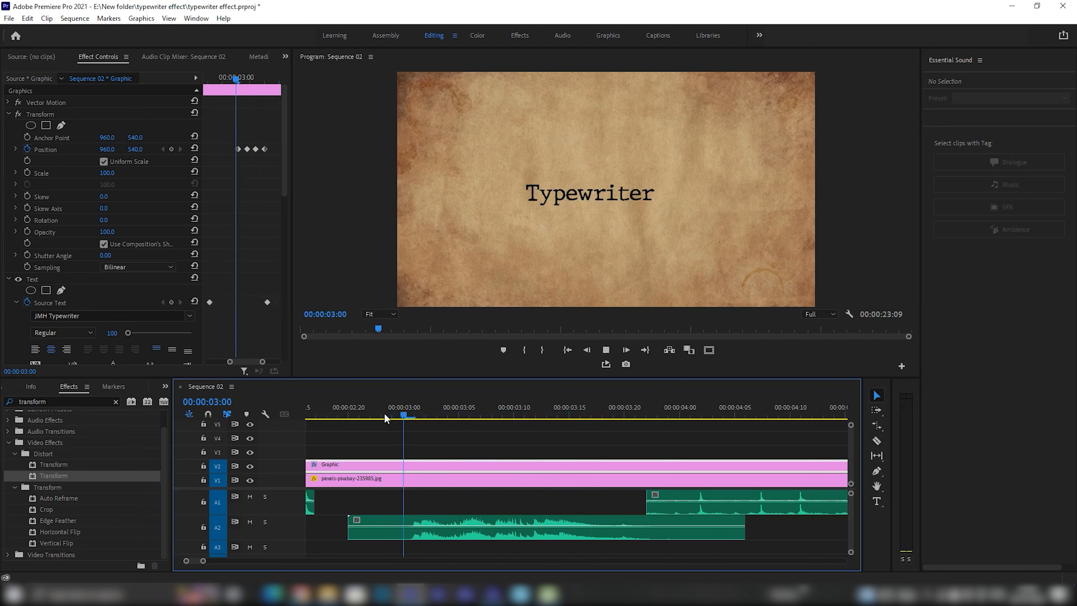
left_click_drag(384, 415, 421, 417)
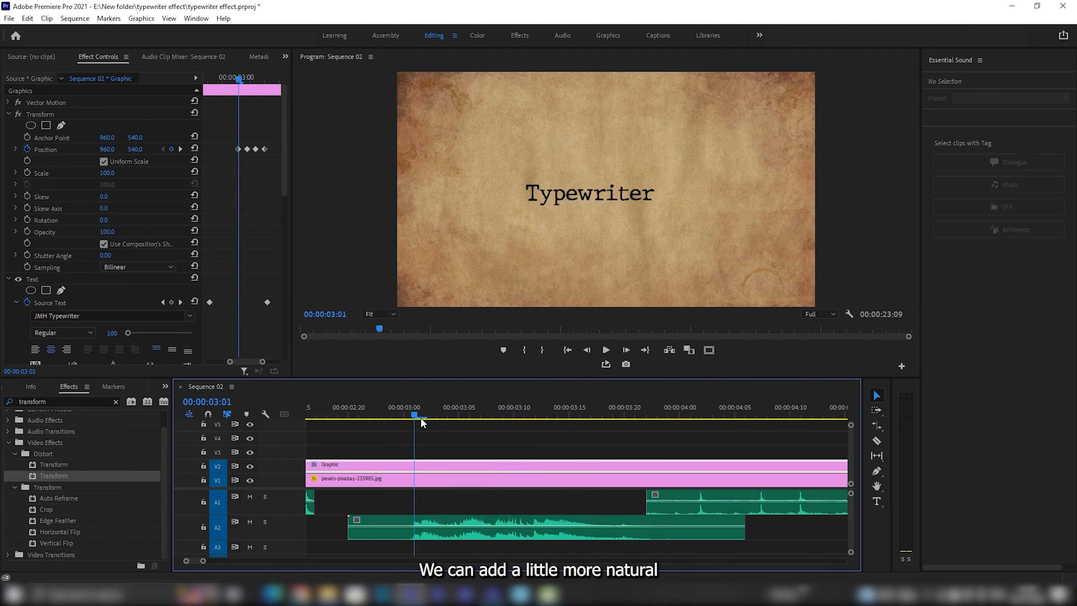